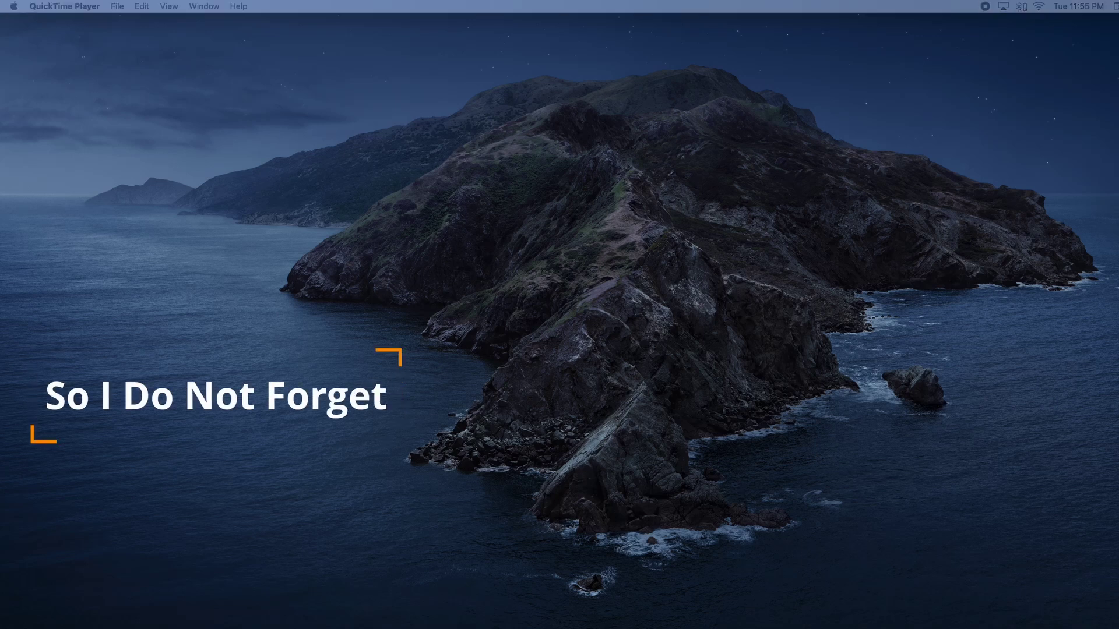
Confirm in About This Mac that macOS Catalina 10.15.7 is running, then launch the App Store.
{"action": "left_click", "coordinate": [198, 542]}
{"action": "left_click", "coordinate": [14, 6]}
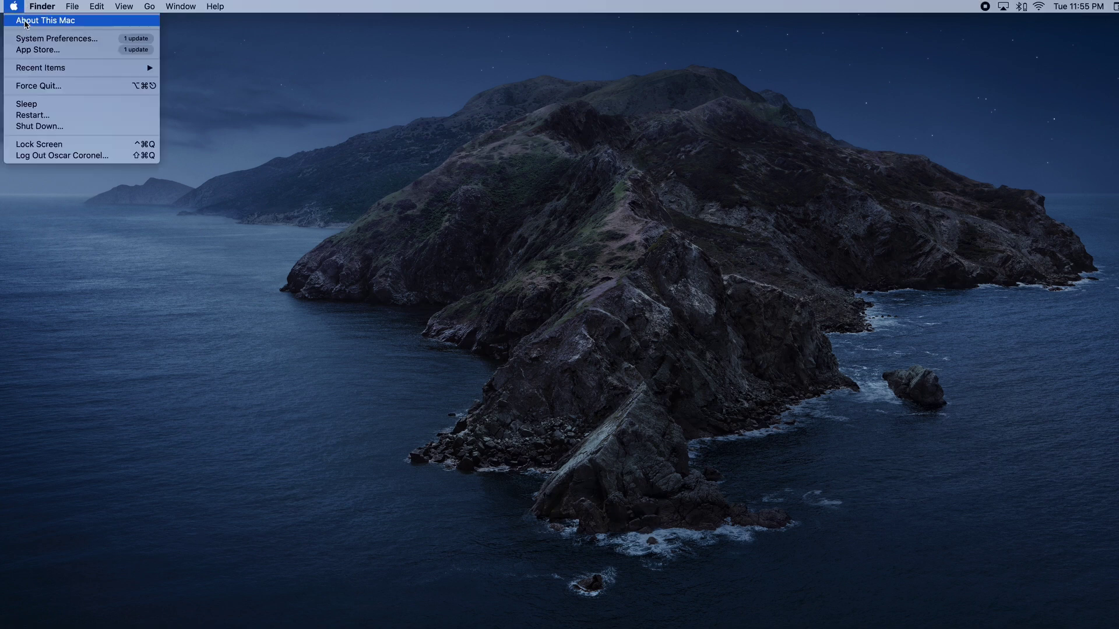
{"action": "left_click", "coordinate": [26, 21]}
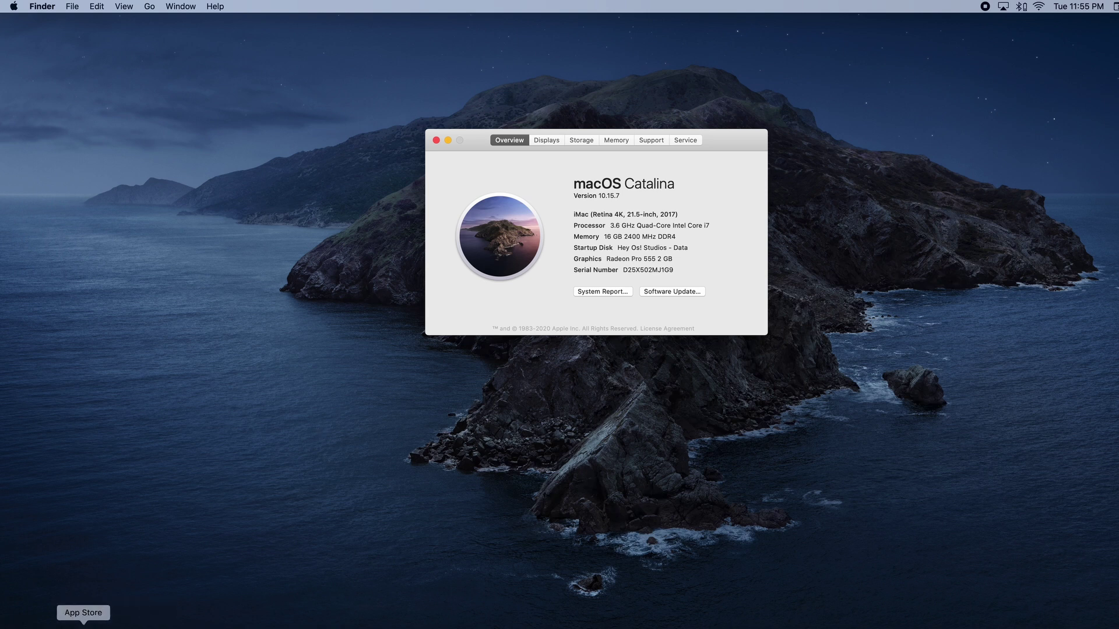
{"action": "left_click", "coordinate": [83, 627]}
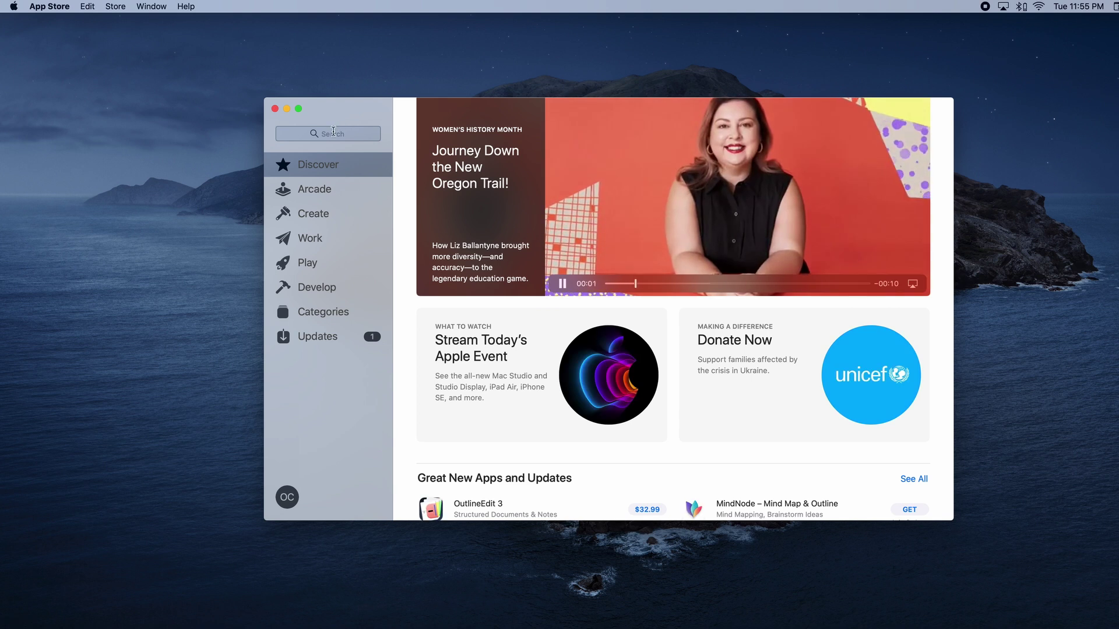
Search the store for 'garageband' and try downloading GarageBand from the results.
{"action": "left_click", "coordinate": [334, 132]}
{"action": "type", "text": "g"}
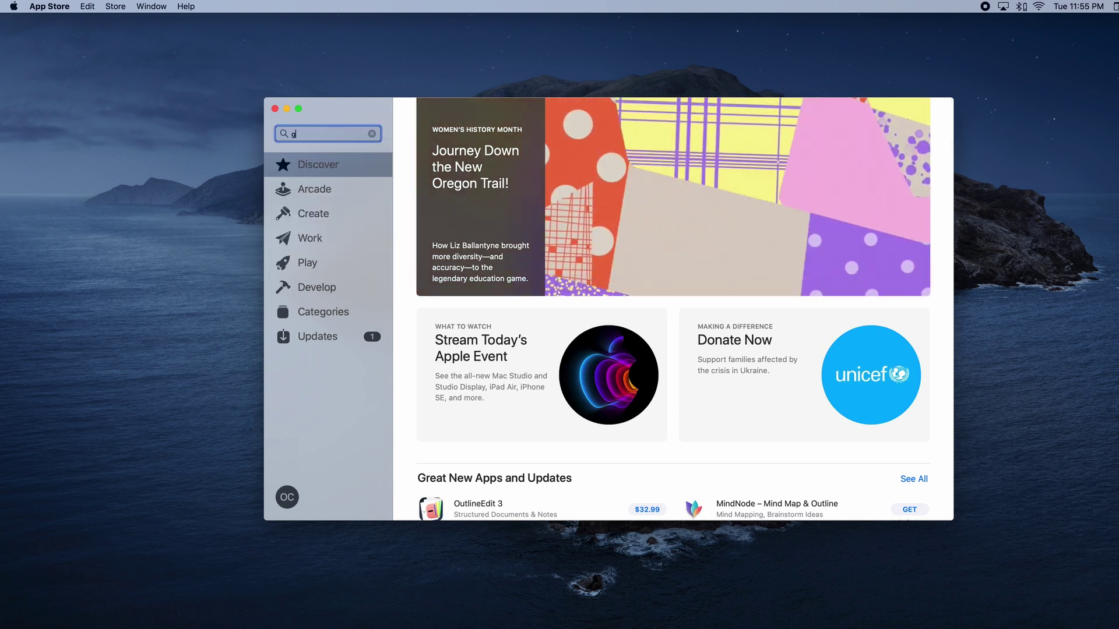
{"action": "type", "text": "arag"}
{"action": "key", "text": "BackSpace"}
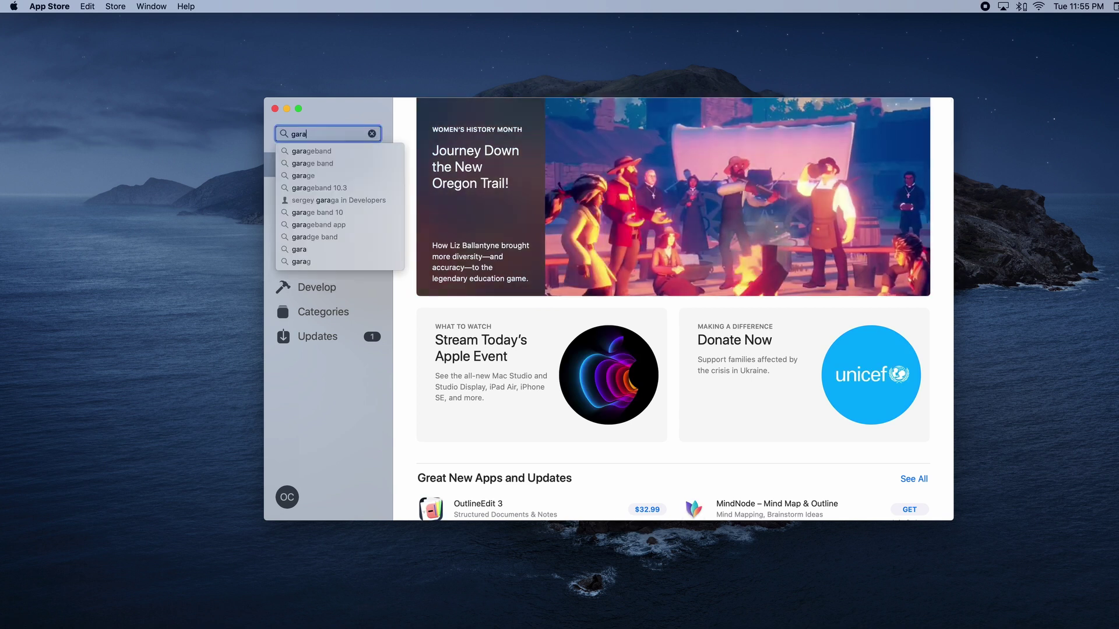
{"action": "key", "text": "Down"}
{"action": "key", "text": "Return"}
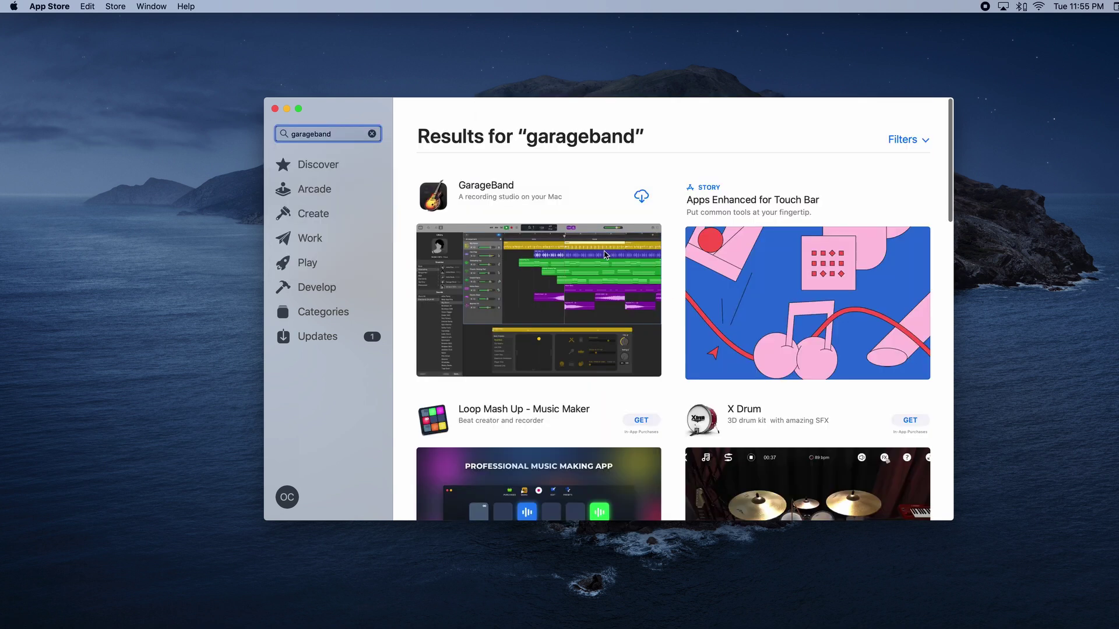
{"action": "left_click", "coordinate": [642, 198]}
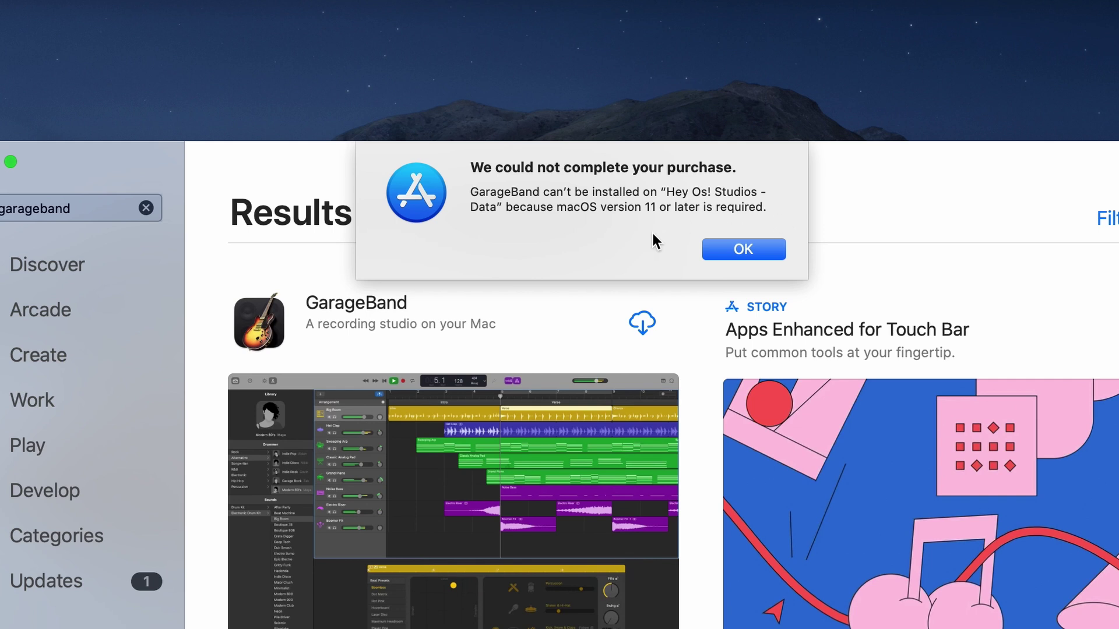
Dismiss the macOS 11 requirement error, recheck the macOS version, and retry GarageBand's download unsuccessfully.
{"action": "key", "text": "Return"}
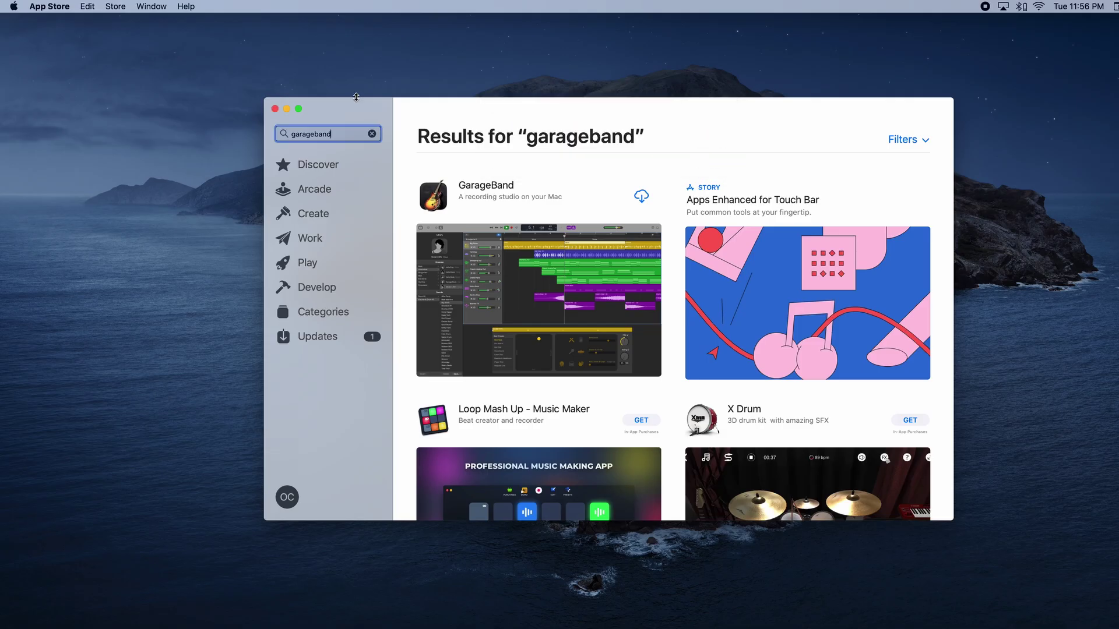
{"action": "left_click", "coordinate": [16, 7]}
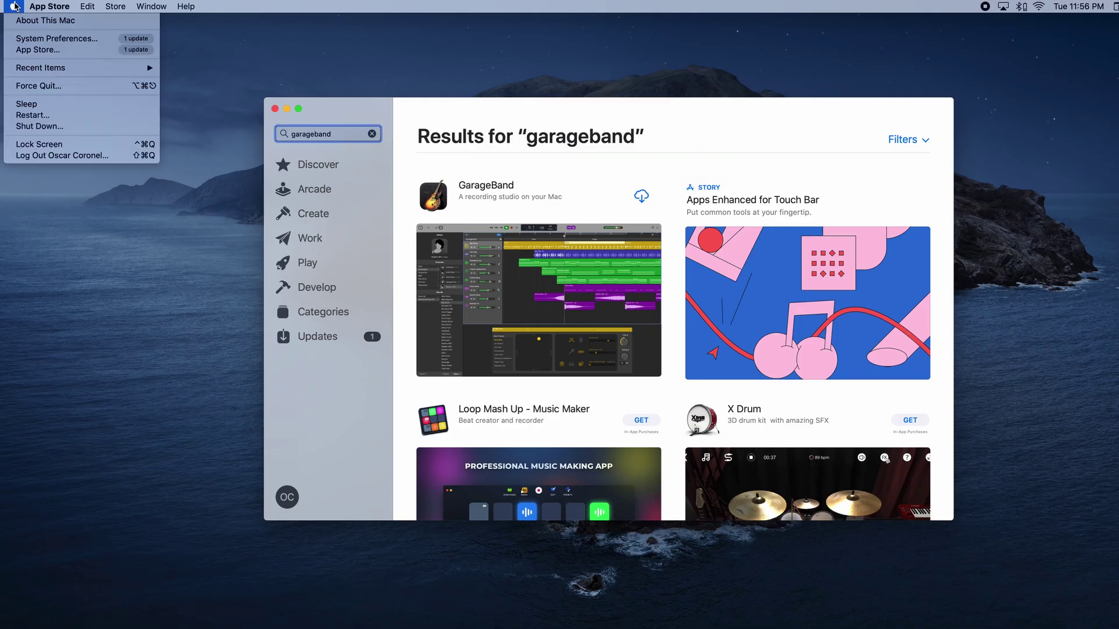
{"action": "left_click", "coordinate": [24, 21]}
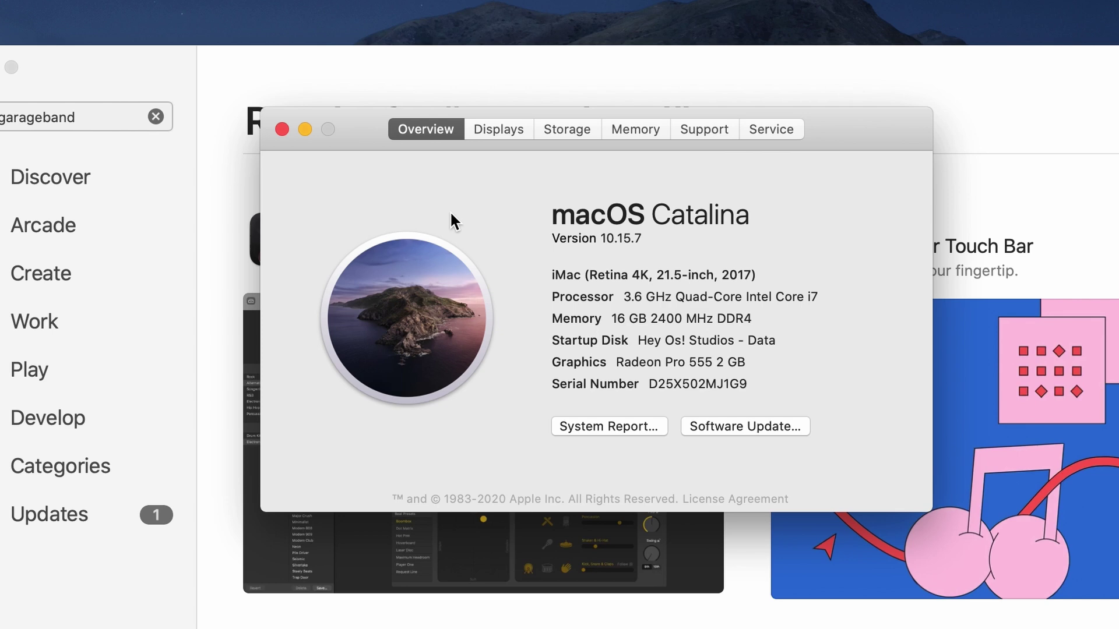
{"action": "left_click", "coordinate": [281, 129]}
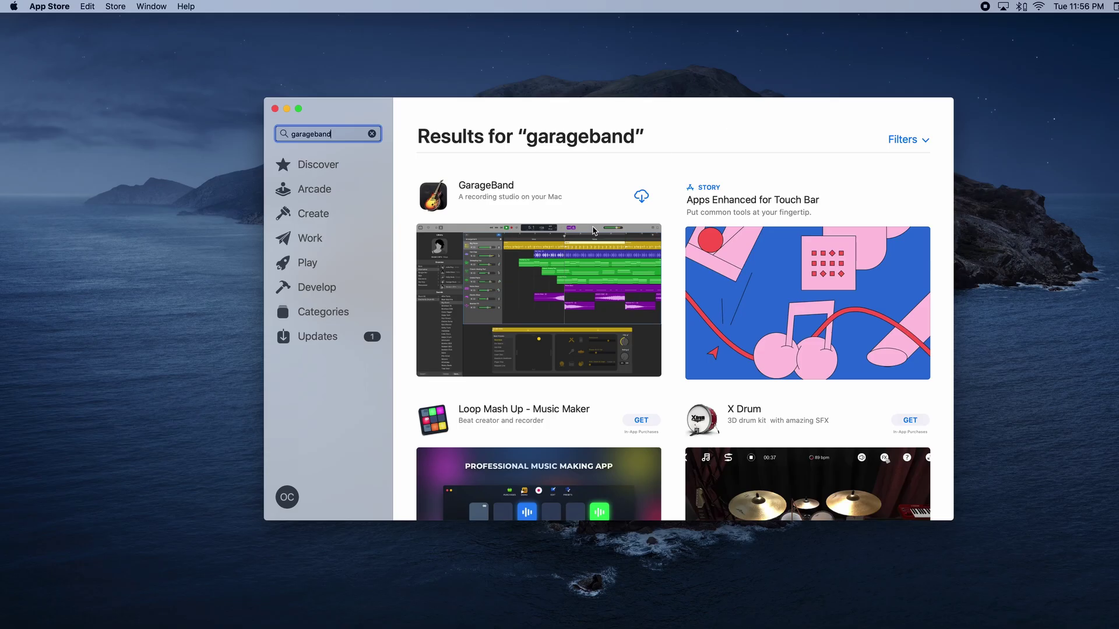
{"action": "left_click", "coordinate": [641, 197]}
{"action": "left_click", "coordinate": [696, 158]}
{"action": "scroll", "coordinate": [566, 406], "scroll_direction": "down", "scroll_amount": 10}
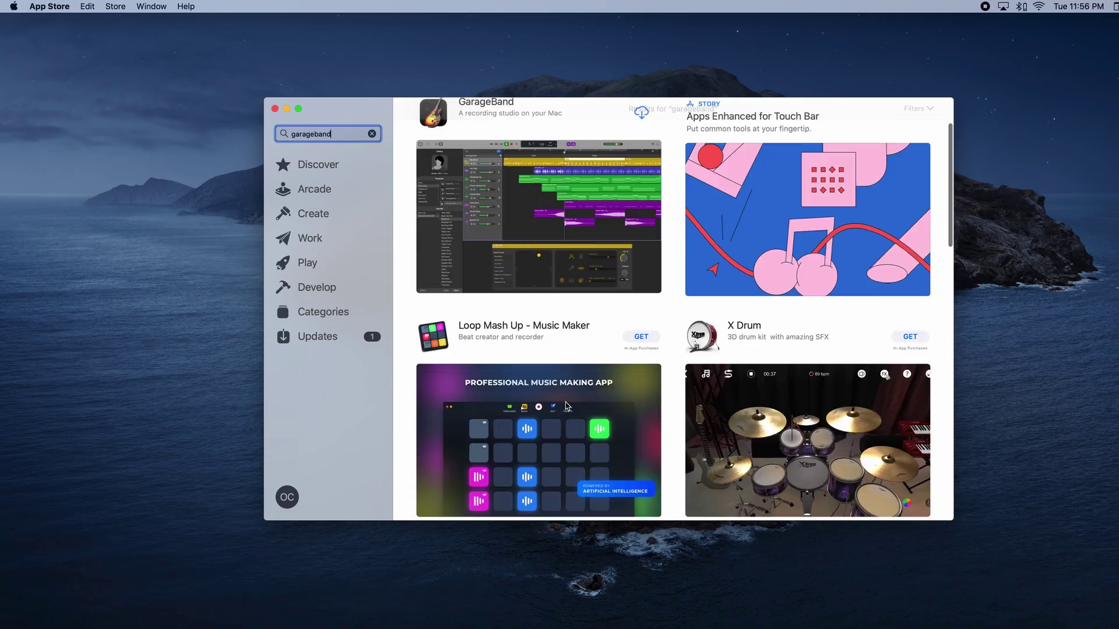
{"action": "scroll", "coordinate": [567, 406], "scroll_direction": "up", "scroll_amount": 8}
{"action": "scroll", "coordinate": [566, 406], "scroll_direction": "up", "scroll_amount": 2}
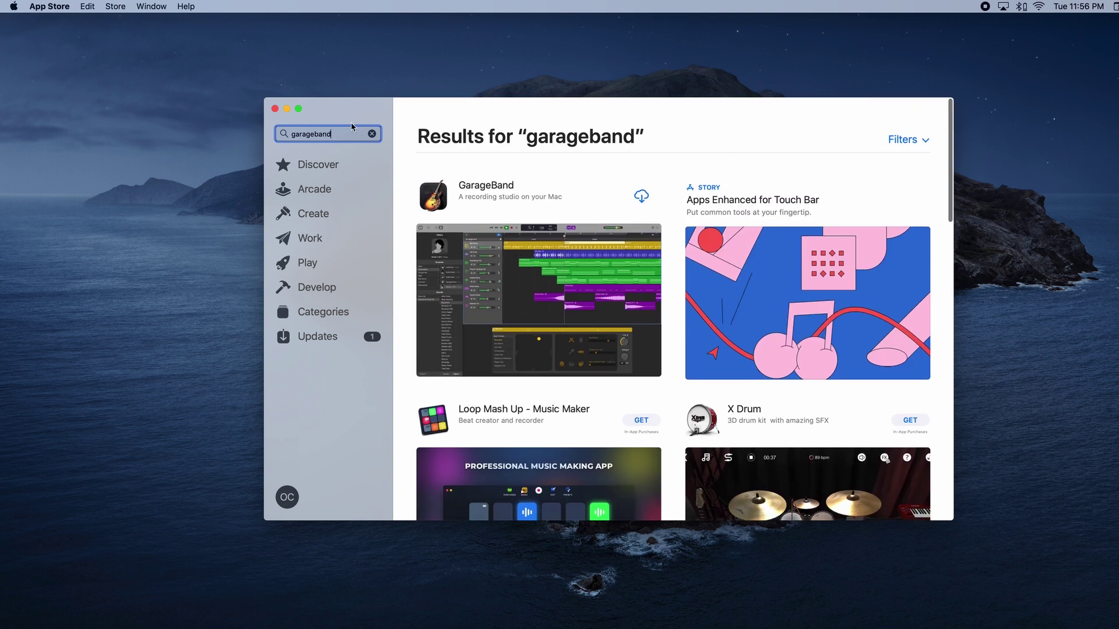
Search for 'logic pro x', try downloading Logic Pro, and dismiss its macOS 11 requirement error.
{"action": "left_click", "coordinate": [350, 130]}
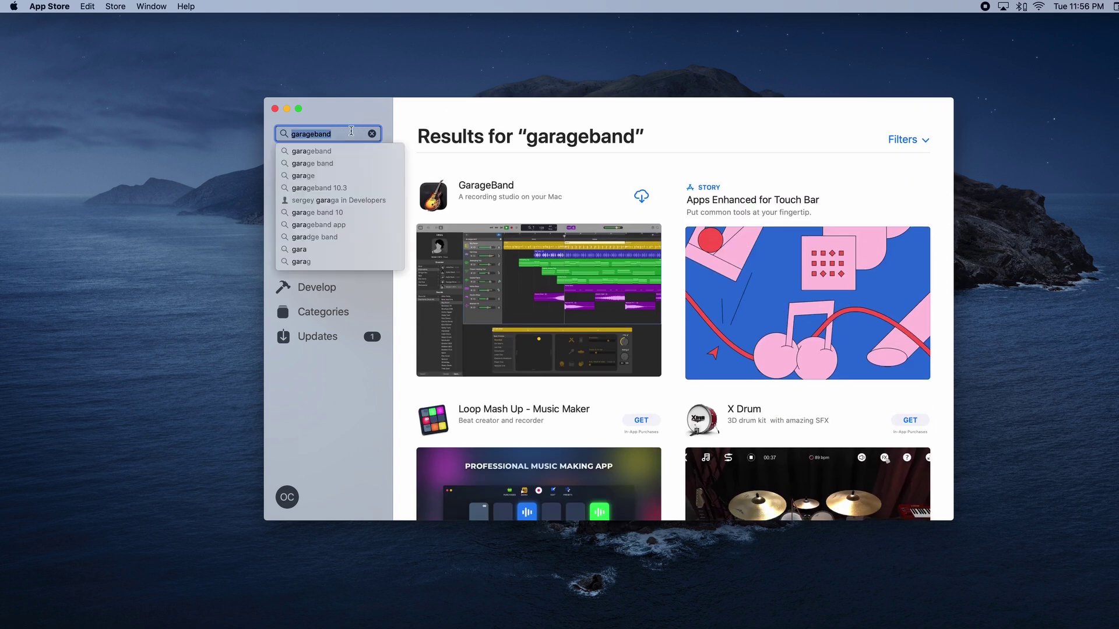
{"action": "type", "text": "logic pro"}
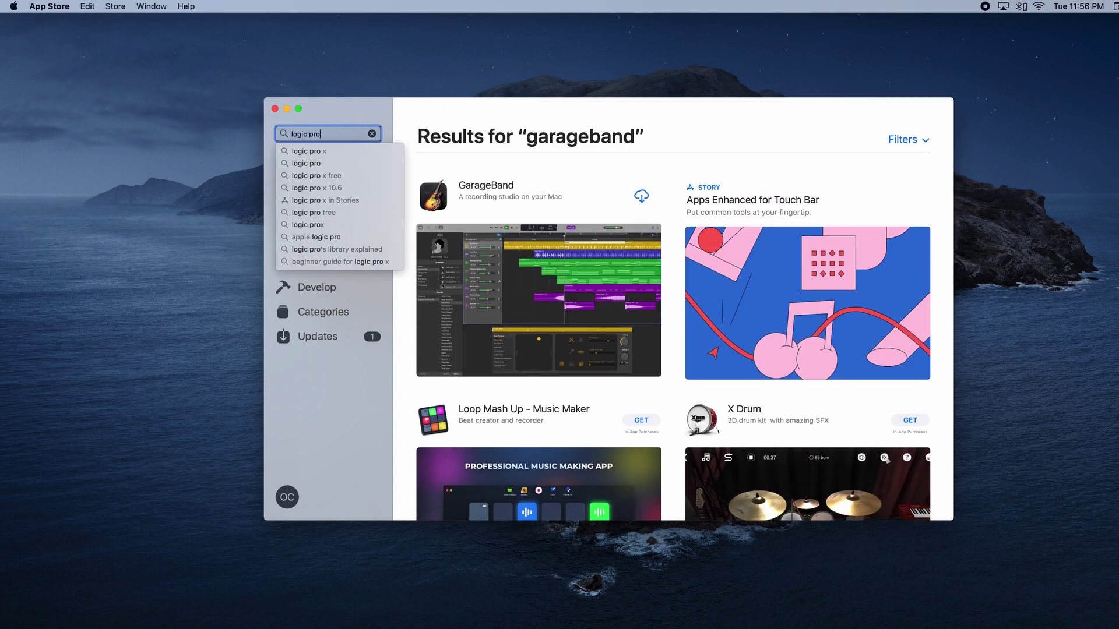
{"action": "left_click", "coordinate": [347, 149]}
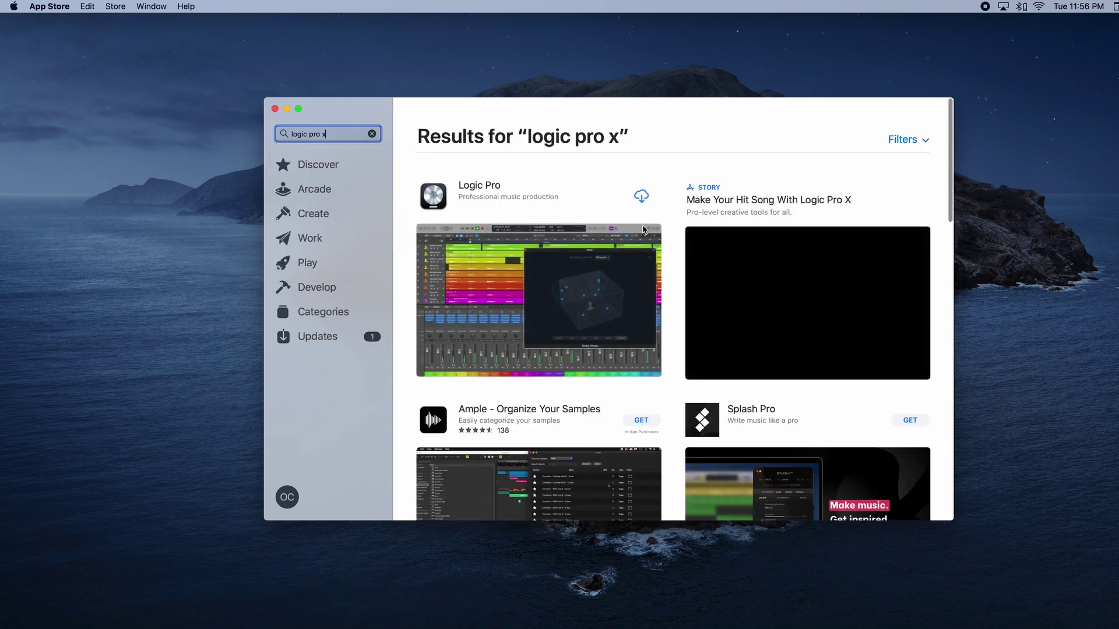
{"action": "left_click", "coordinate": [641, 197]}
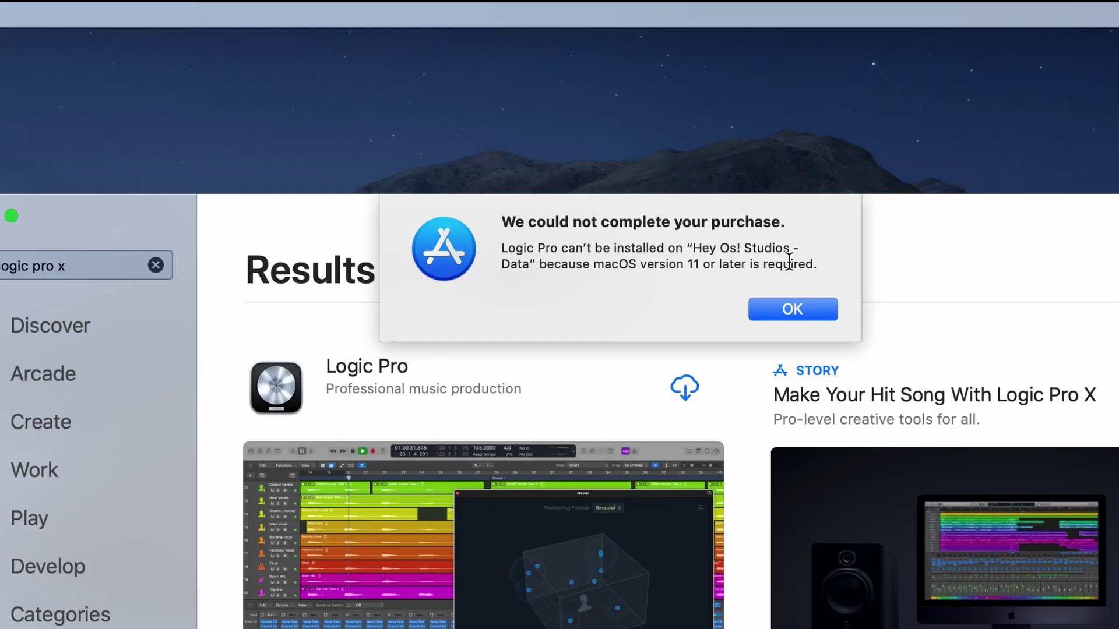
{"action": "left_click", "coordinate": [800, 314]}
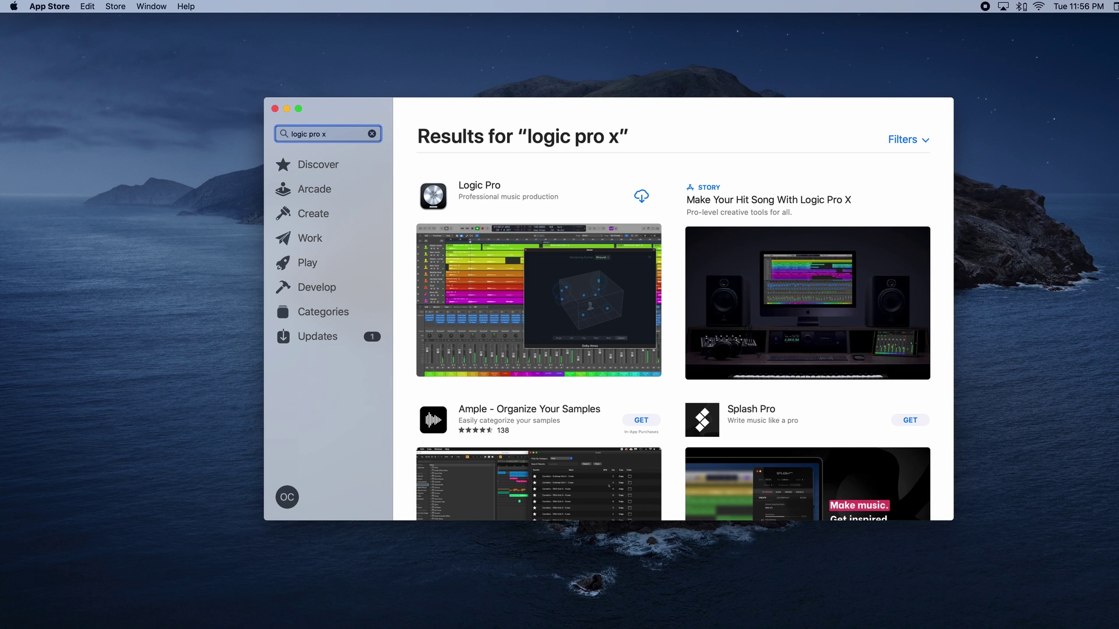
{"action": "left_click", "coordinate": [287, 497]}
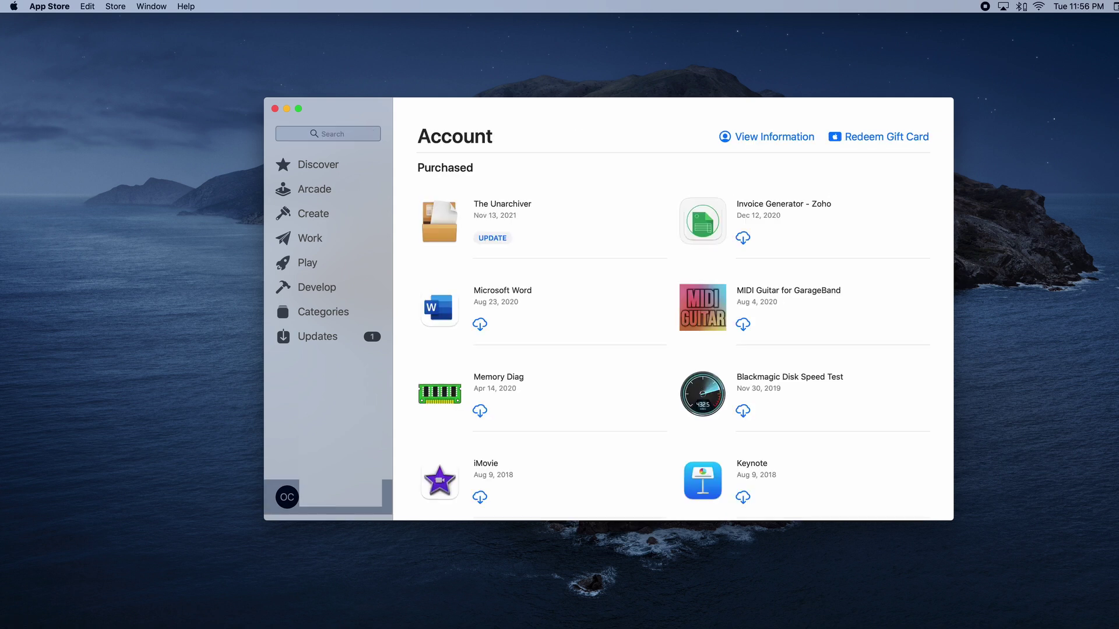
{"action": "scroll", "coordinate": [549, 437], "scroll_direction": "down", "scroll_amount": 8}
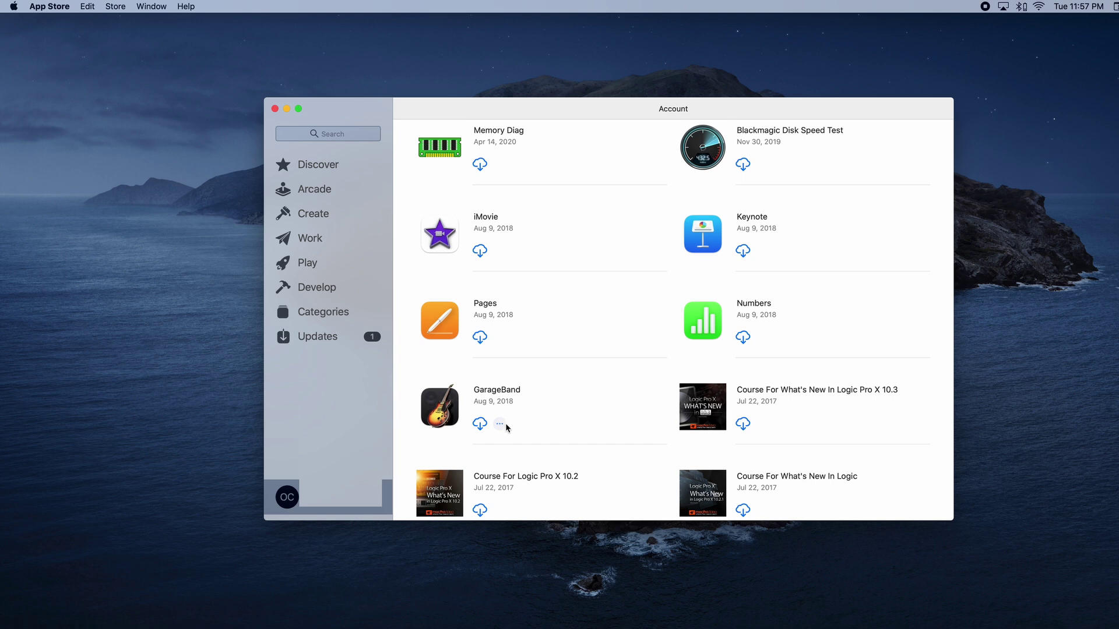
{"action": "left_click", "coordinate": [573, 417]}
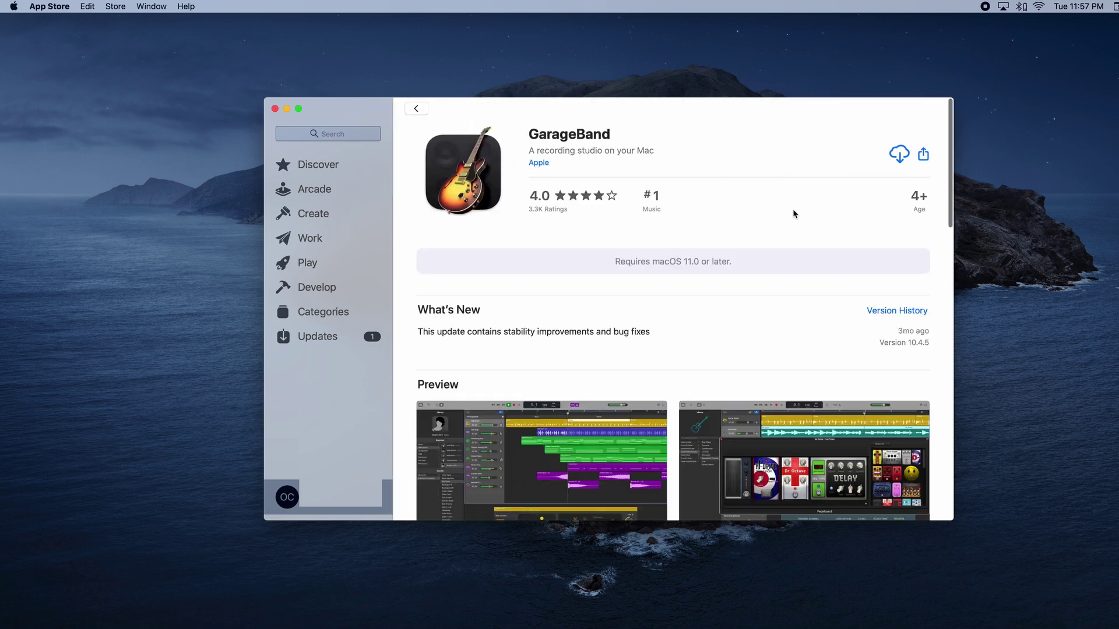
{"action": "left_click", "coordinate": [902, 155]}
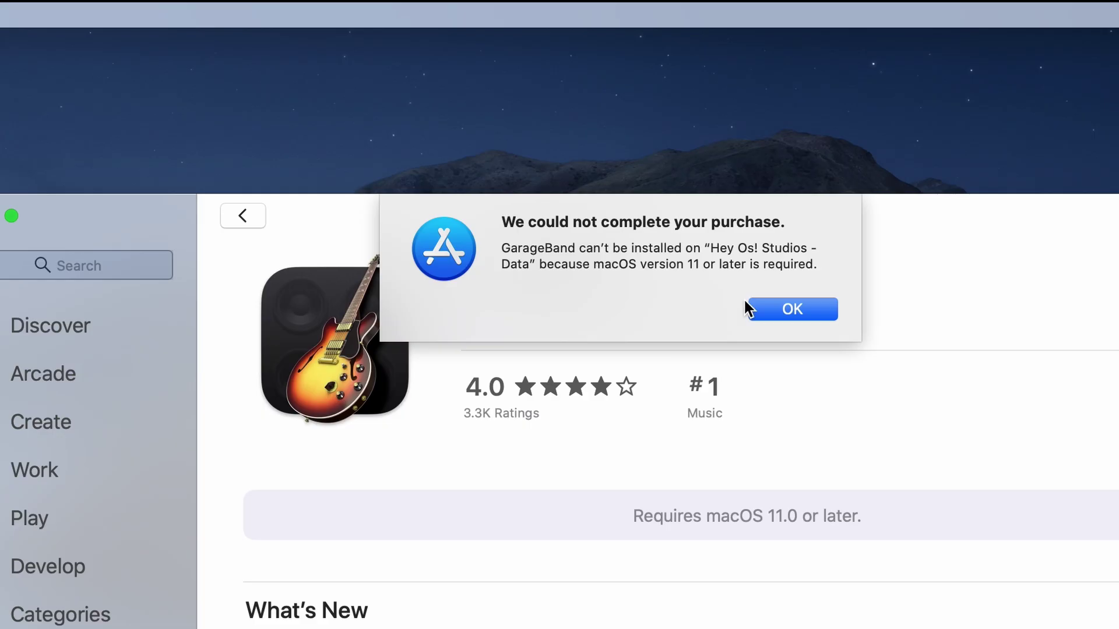
{"action": "left_click", "coordinate": [799, 308]}
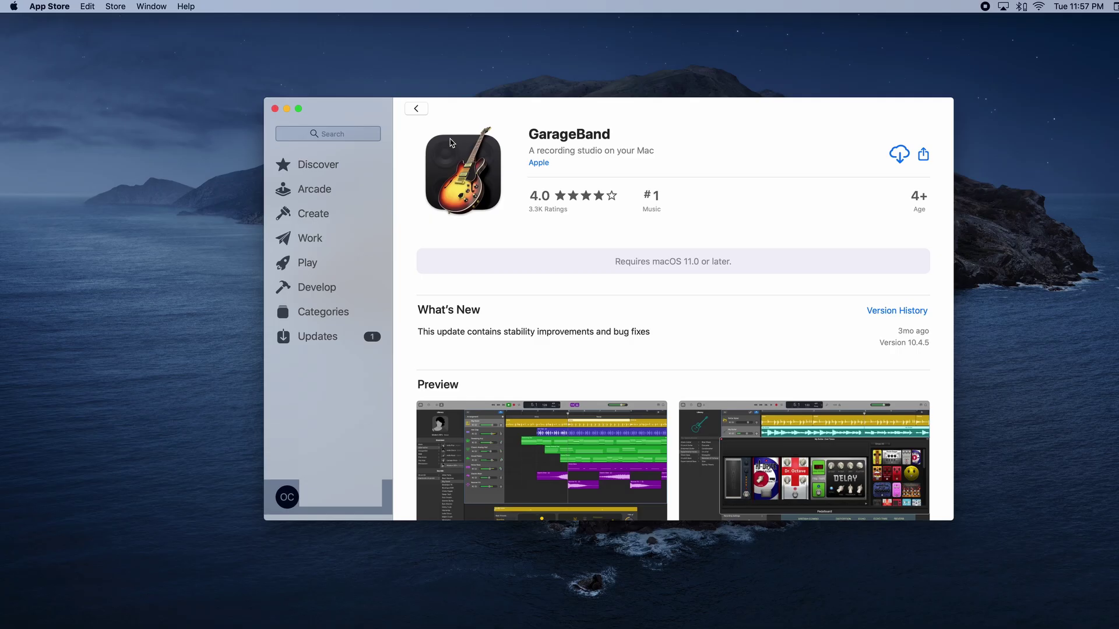
{"action": "left_click", "coordinate": [243, 216]}
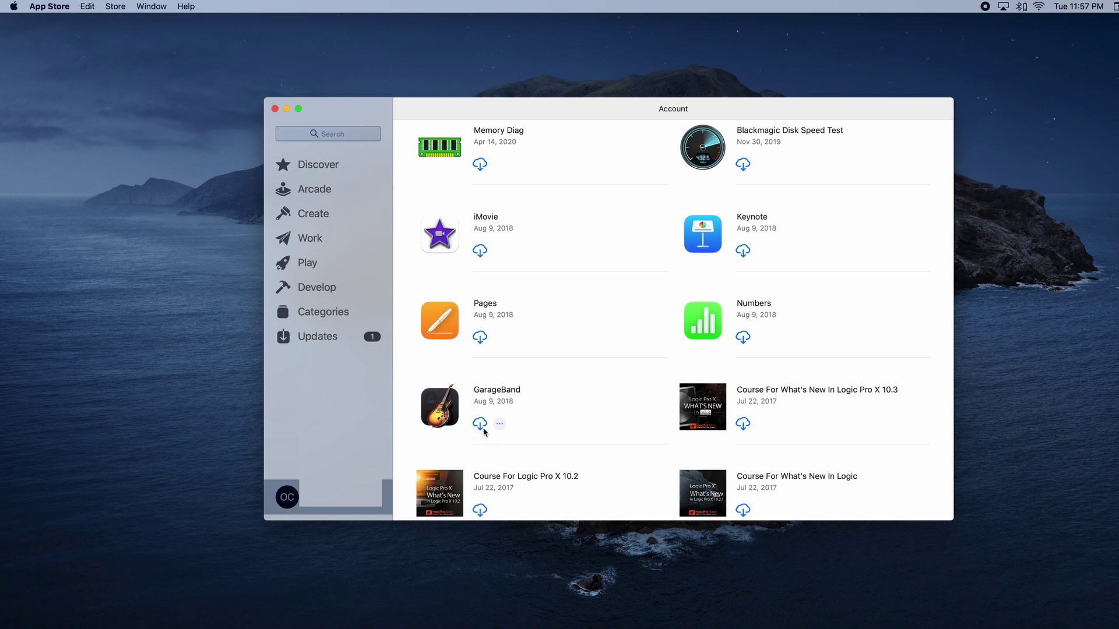
Download GarageBand from the Purchased list, accepting the older compatible version.
{"action": "left_click", "coordinate": [481, 424]}
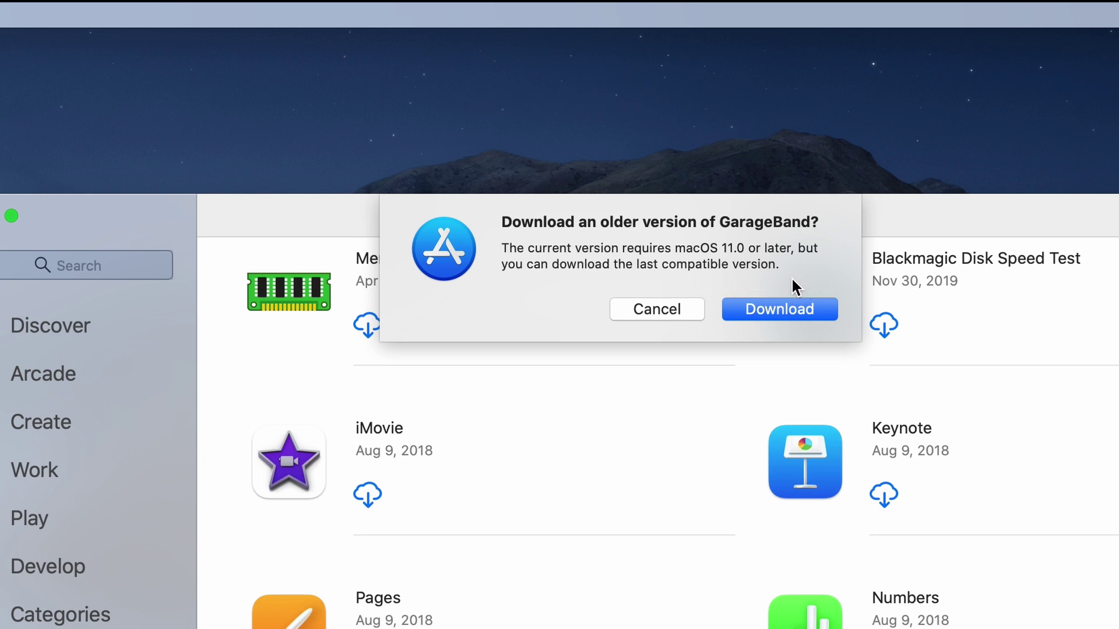
{"action": "left_click", "coordinate": [781, 308]}
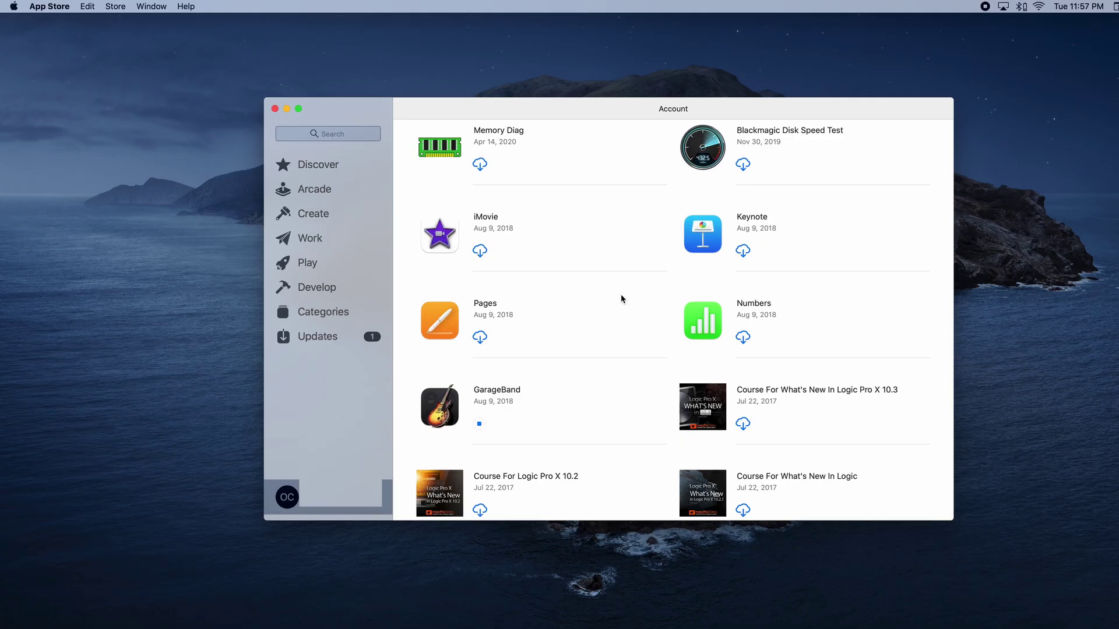
Download Logic Pro from further down the Purchased list, accepting the older compatible version.
{"action": "scroll", "coordinate": [590, 424], "scroll_direction": "down", "scroll_amount": 3}
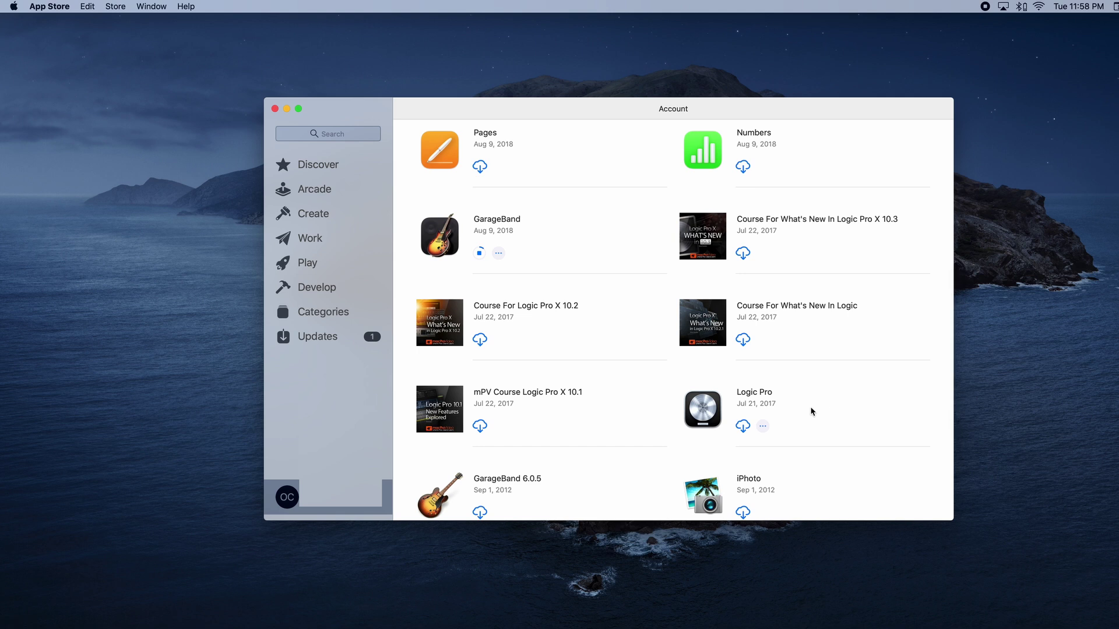
{"action": "scroll", "coordinate": [834, 407], "scroll_direction": "down", "scroll_amount": 2}
{"action": "scroll", "coordinate": [834, 407], "scroll_direction": "up", "scroll_amount": 3}
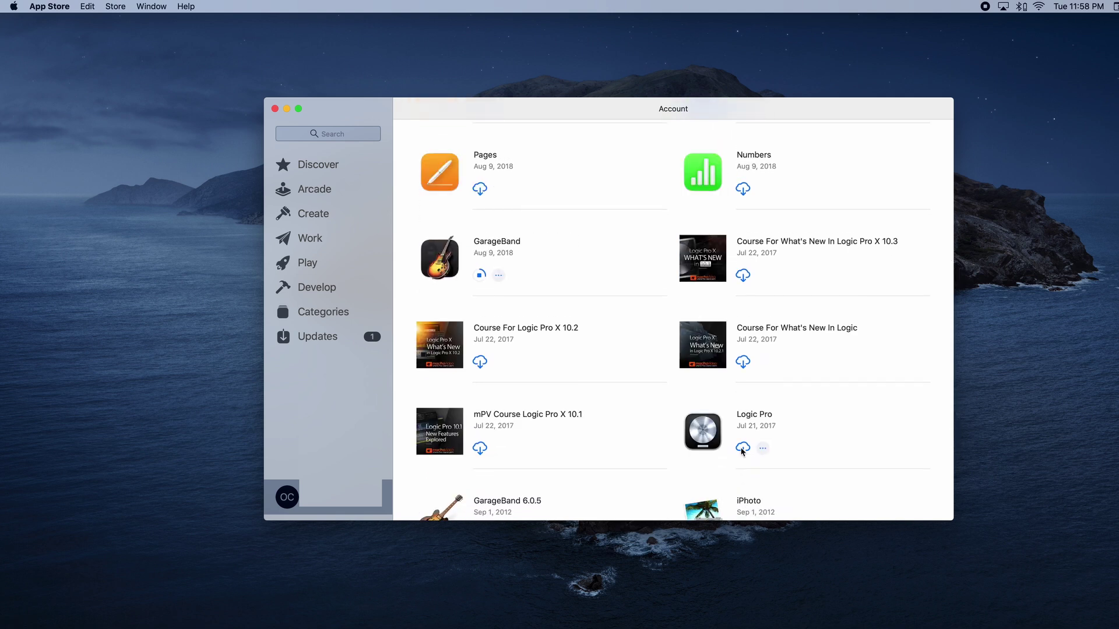
{"action": "left_click", "coordinate": [742, 449]}
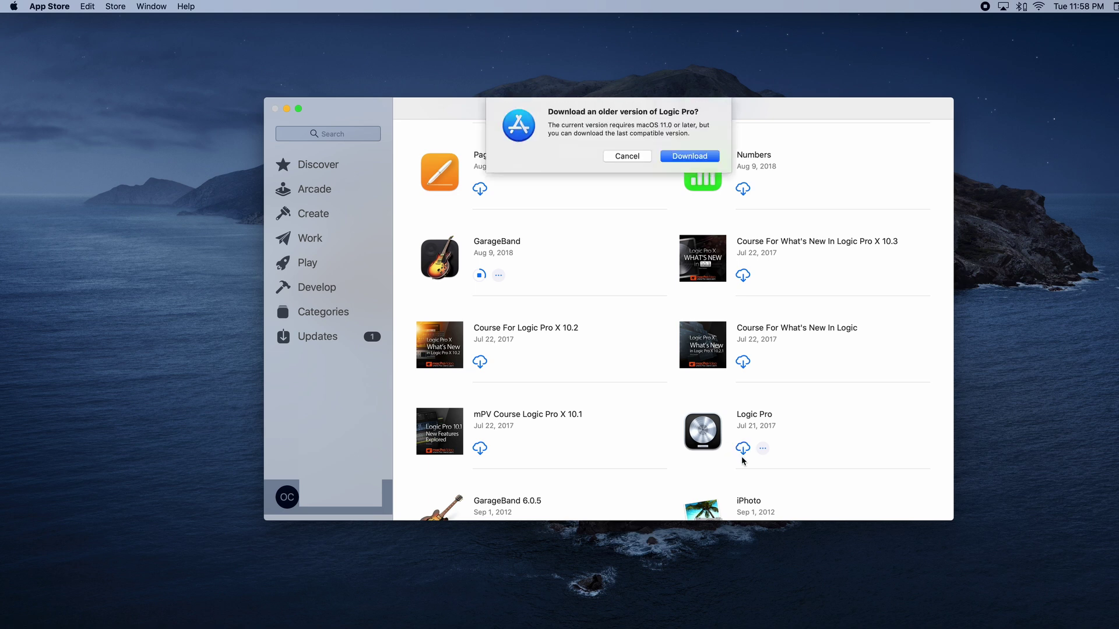
{"action": "left_click", "coordinate": [690, 156]}
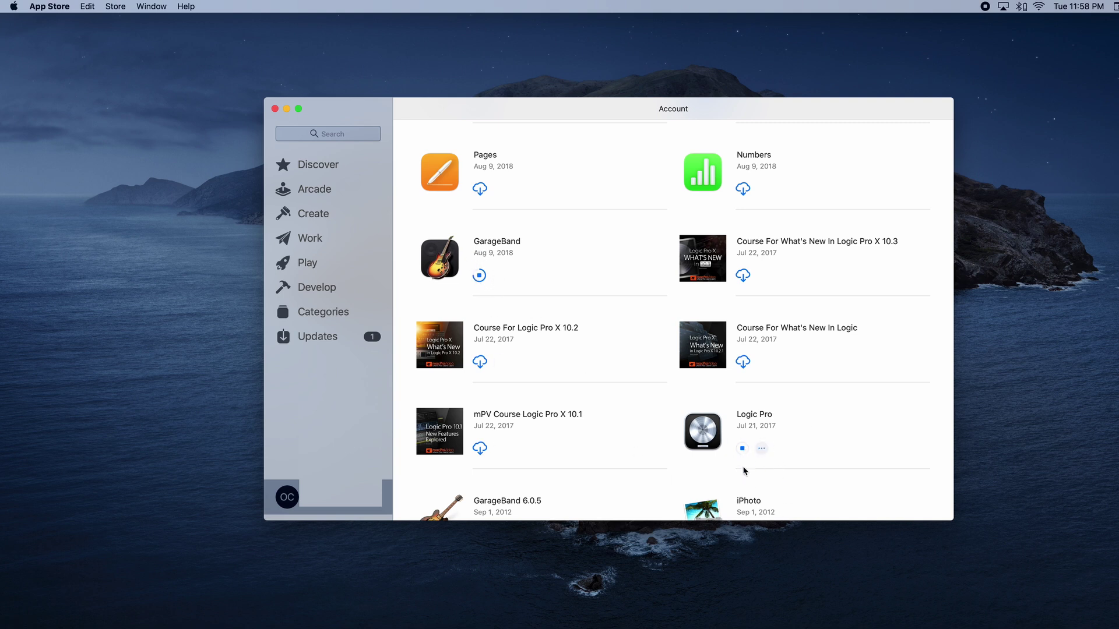
{"action": "scroll", "coordinate": [717, 453], "scroll_direction": "down", "scroll_amount": 5}
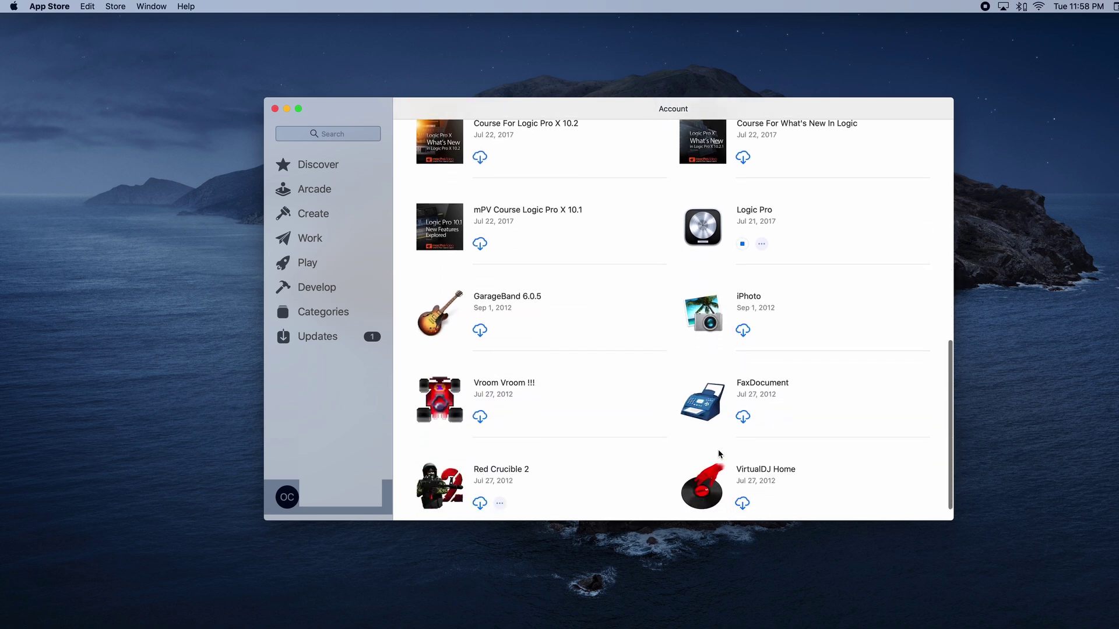
{"action": "scroll", "coordinate": [718, 453], "scroll_direction": "up", "scroll_amount": 10}
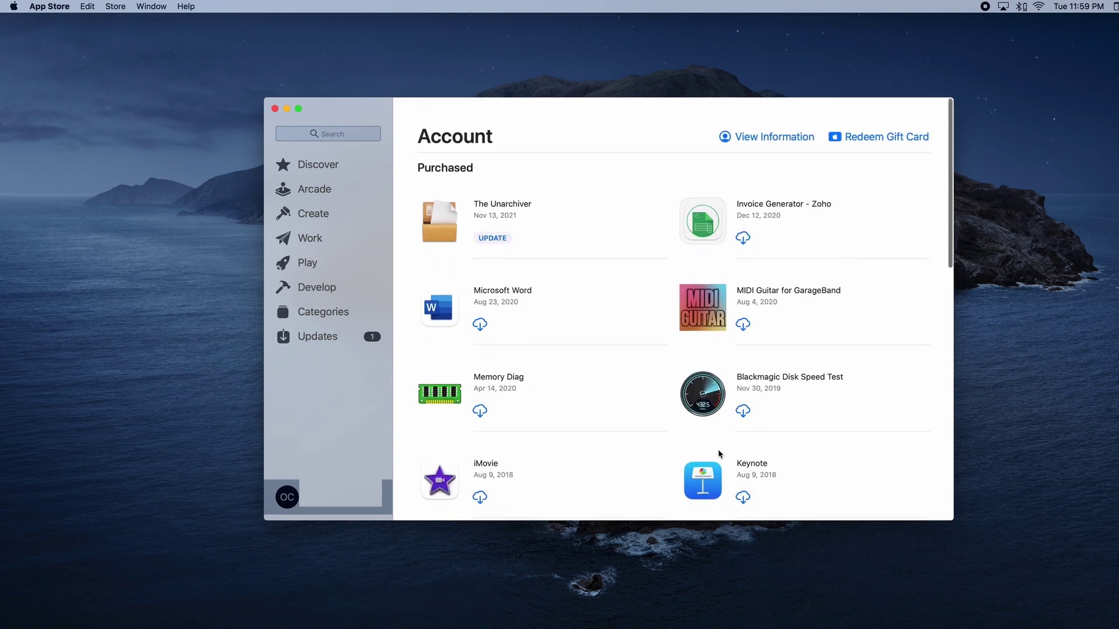
{"action": "scroll", "coordinate": [718, 449], "scroll_direction": "down", "scroll_amount": 5}
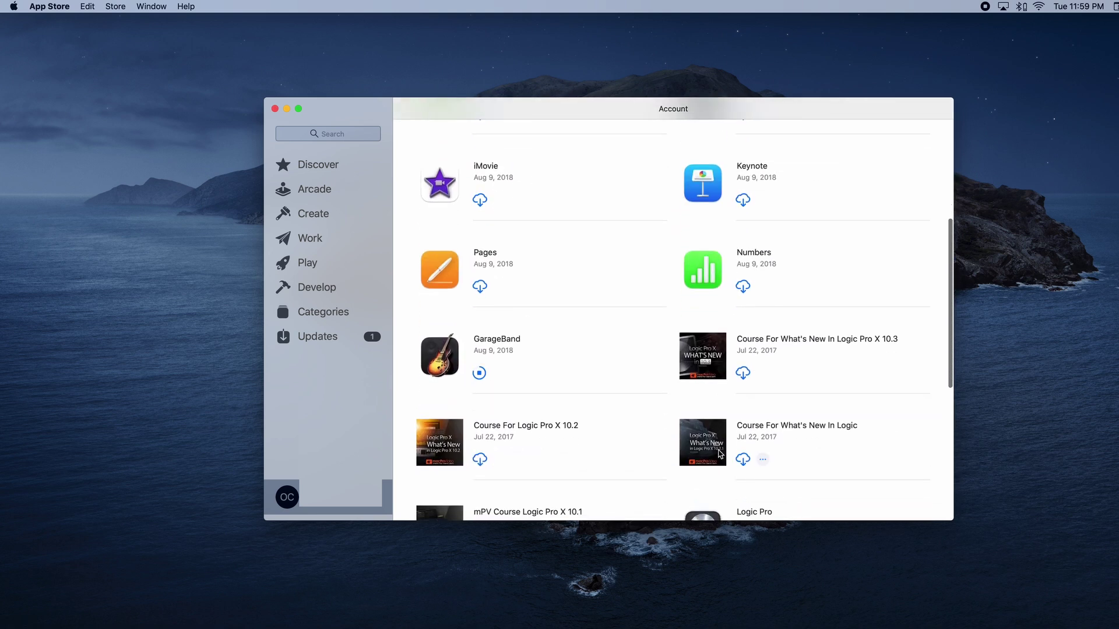
{"action": "scroll", "coordinate": [717, 449], "scroll_direction": "up", "scroll_amount": 6}
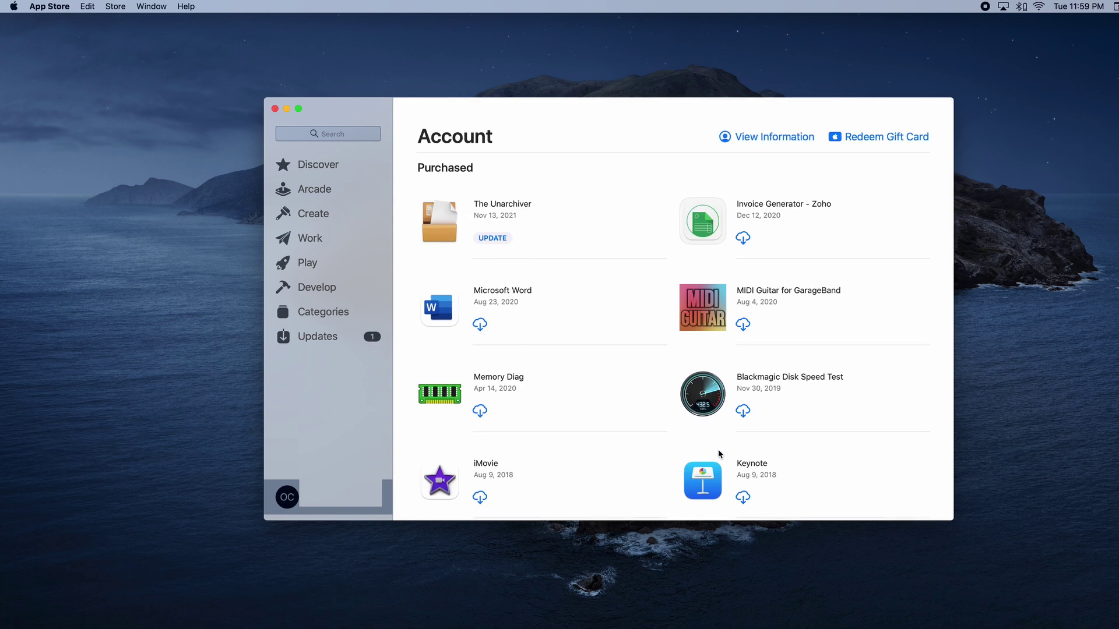
{"action": "scroll", "coordinate": [718, 449], "scroll_direction": "down", "scroll_amount": 8}
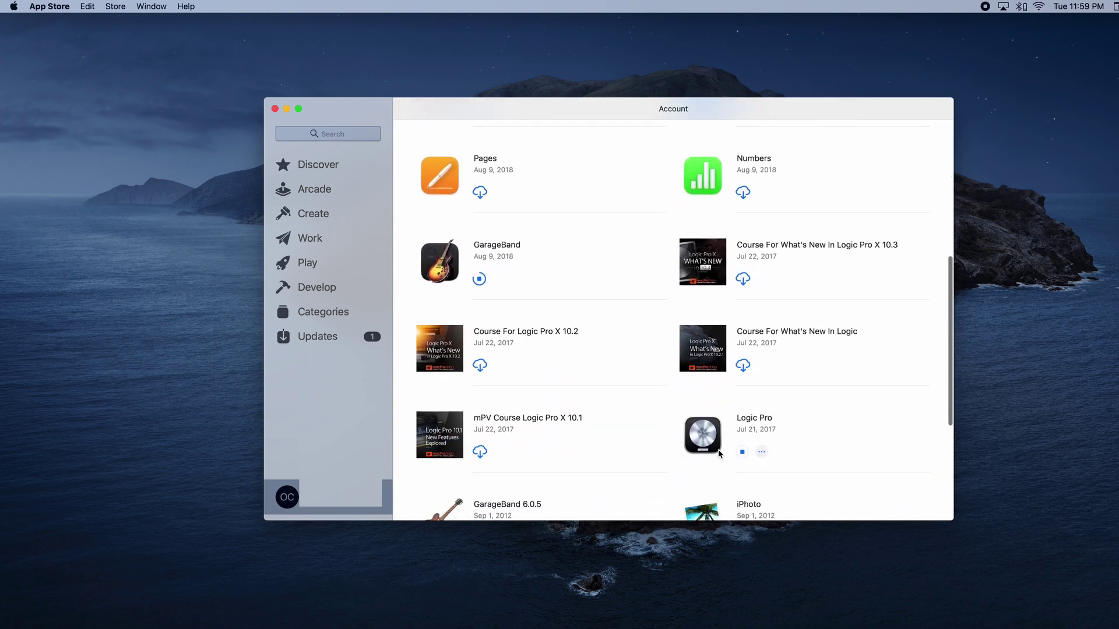
{"action": "scroll", "coordinate": [718, 454], "scroll_direction": "down", "scroll_amount": 3}
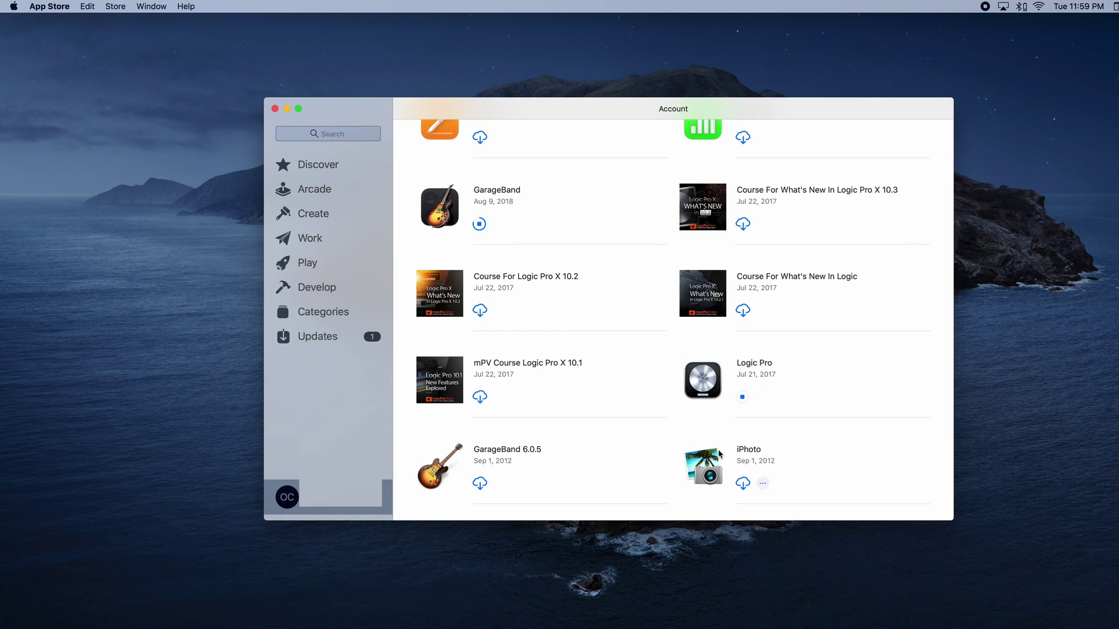
{"action": "scroll", "coordinate": [718, 452], "scroll_direction": "up", "scroll_amount": 2}
{"action": "scroll", "coordinate": [719, 453], "scroll_direction": "down", "scroll_amount": 4}
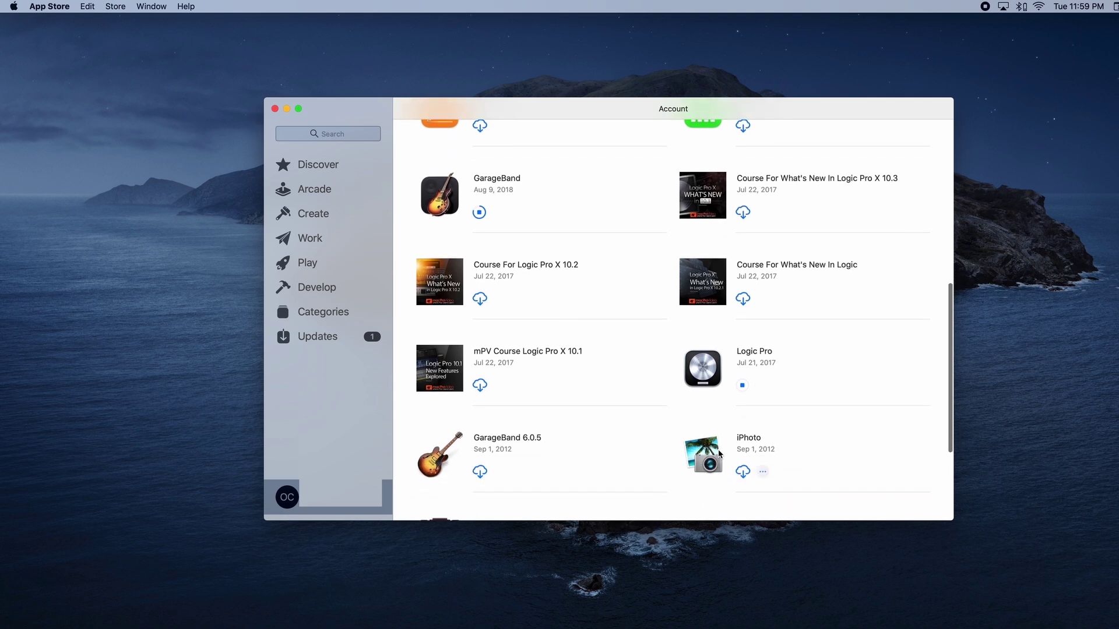